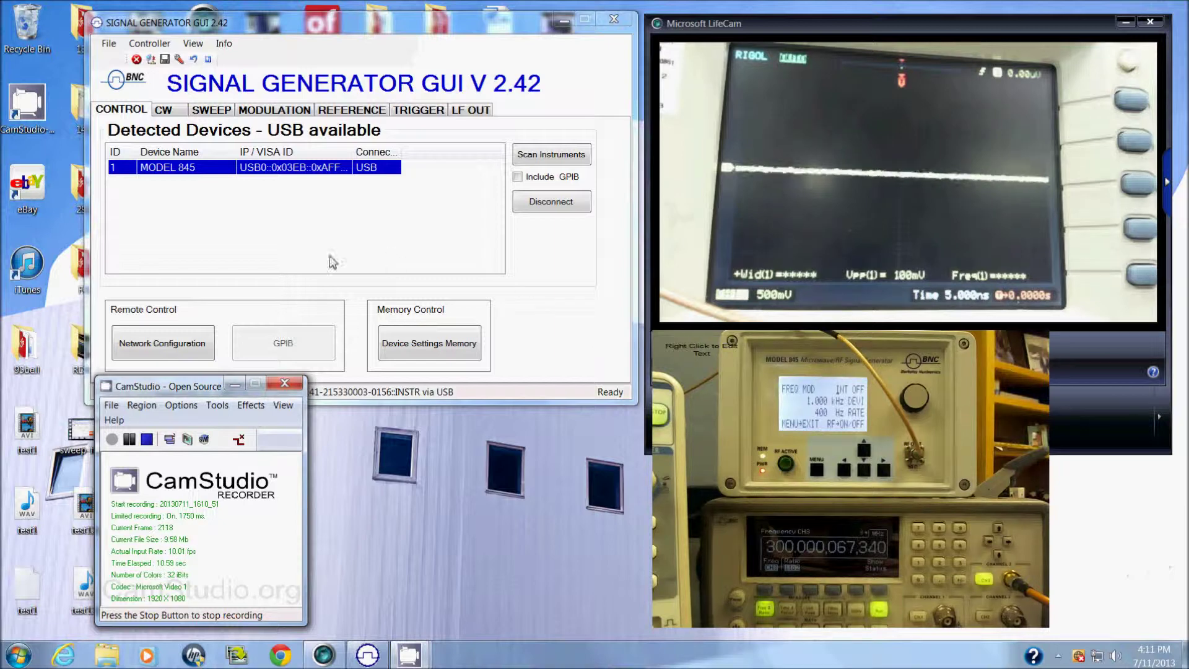
# - Connect to the Model 845 over USB and show its CW settings at 300.009 MHz
pyautogui.doubleClick(260, 172)
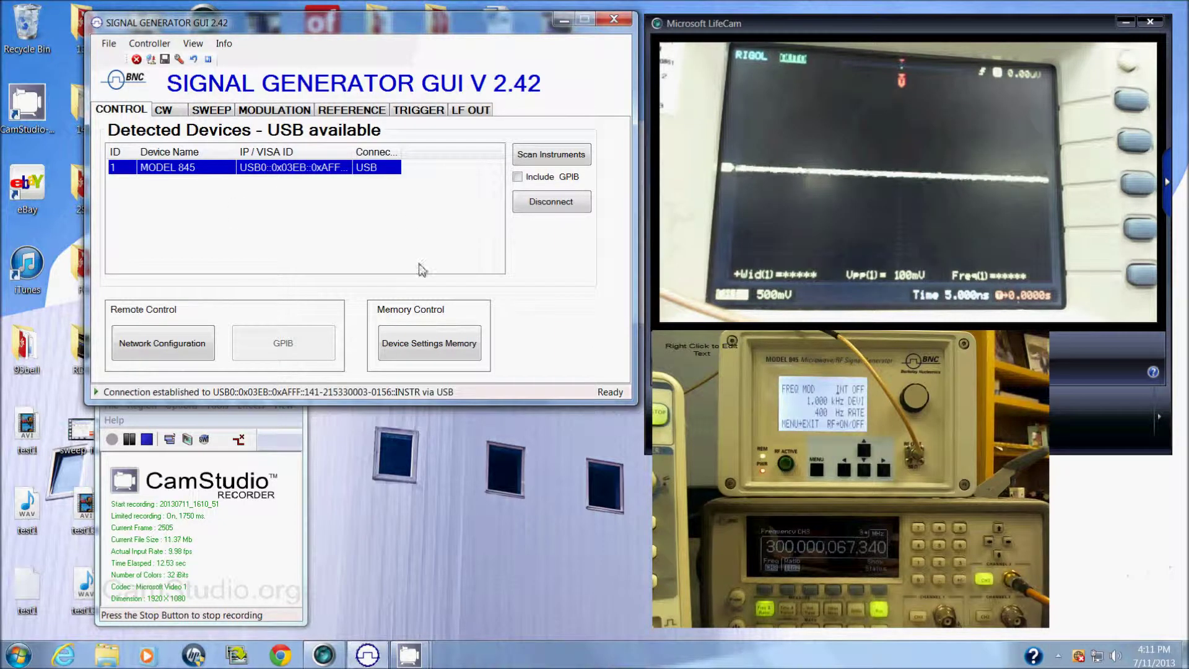
pyautogui.click(164, 110)
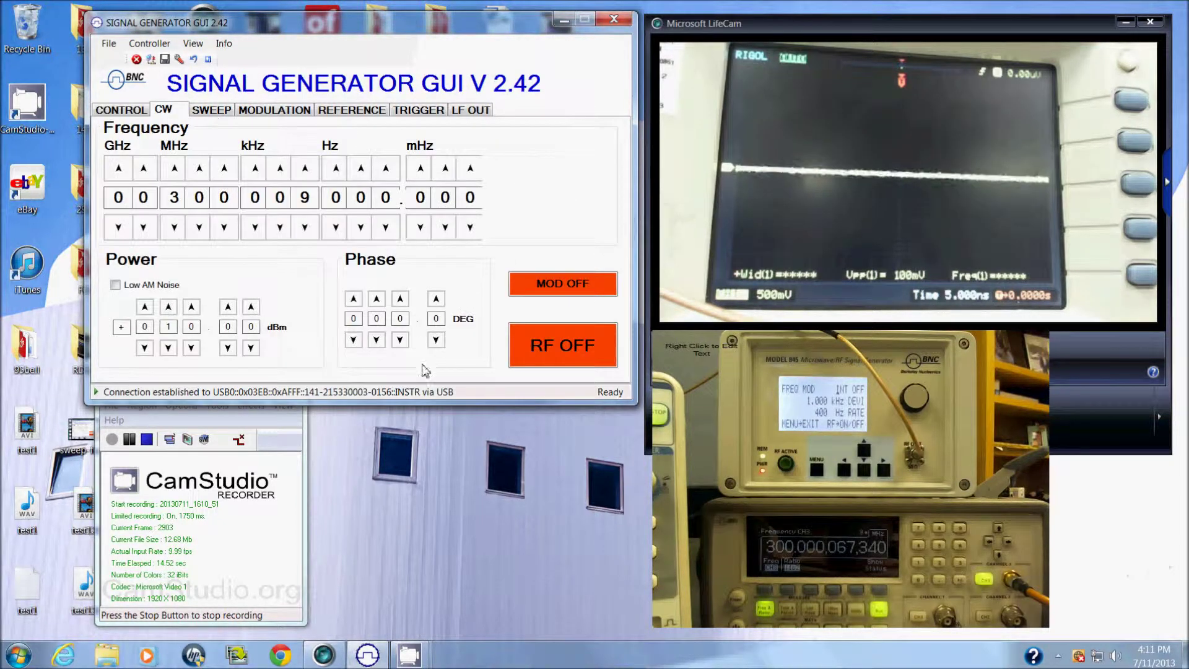
# - Turn RF on and step the frequency from 300 to 400 and 500 MHz, then back to 300 MHz
pyautogui.click(553, 364)
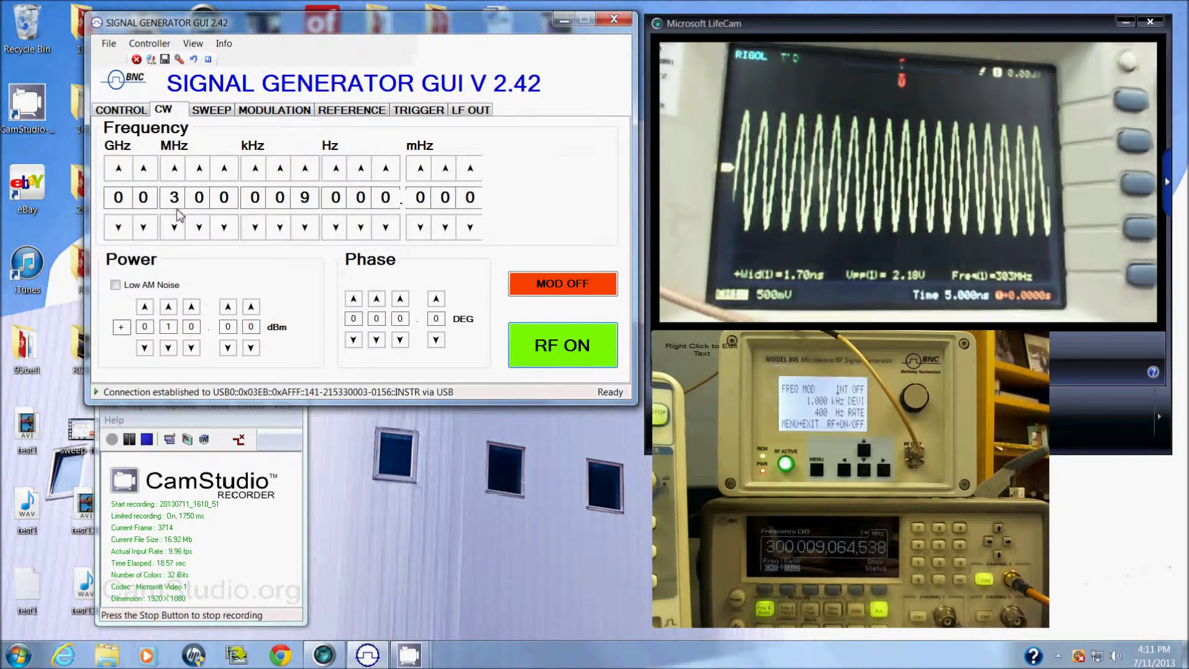
pyautogui.click(177, 178)
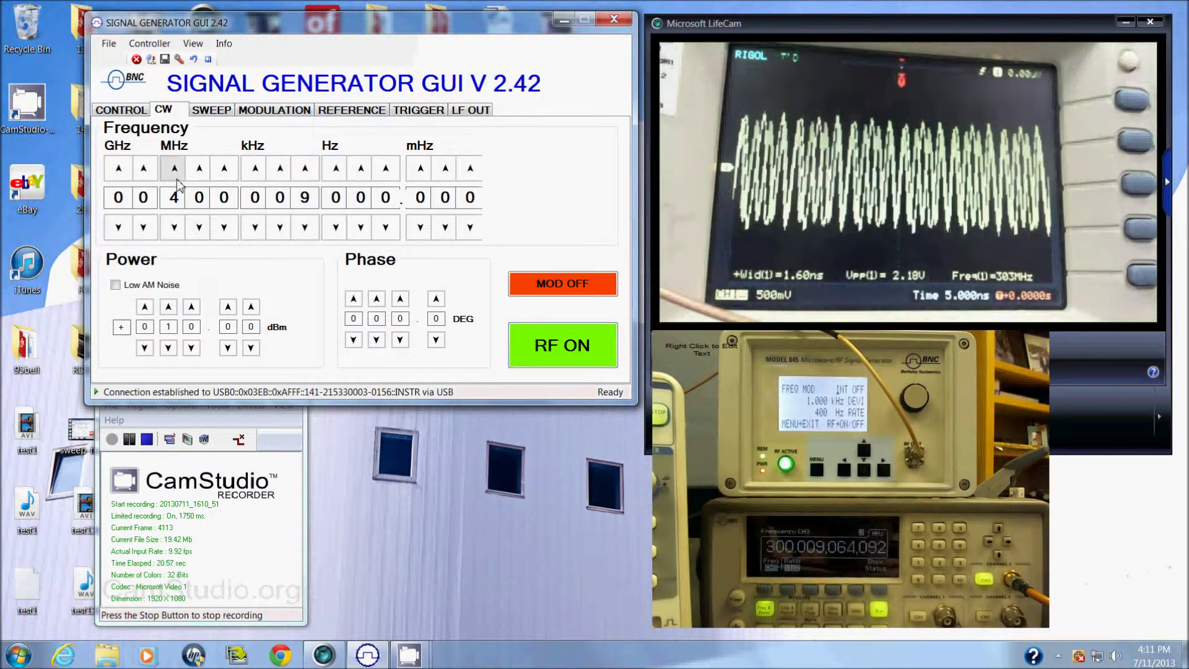
pyautogui.click(177, 178)
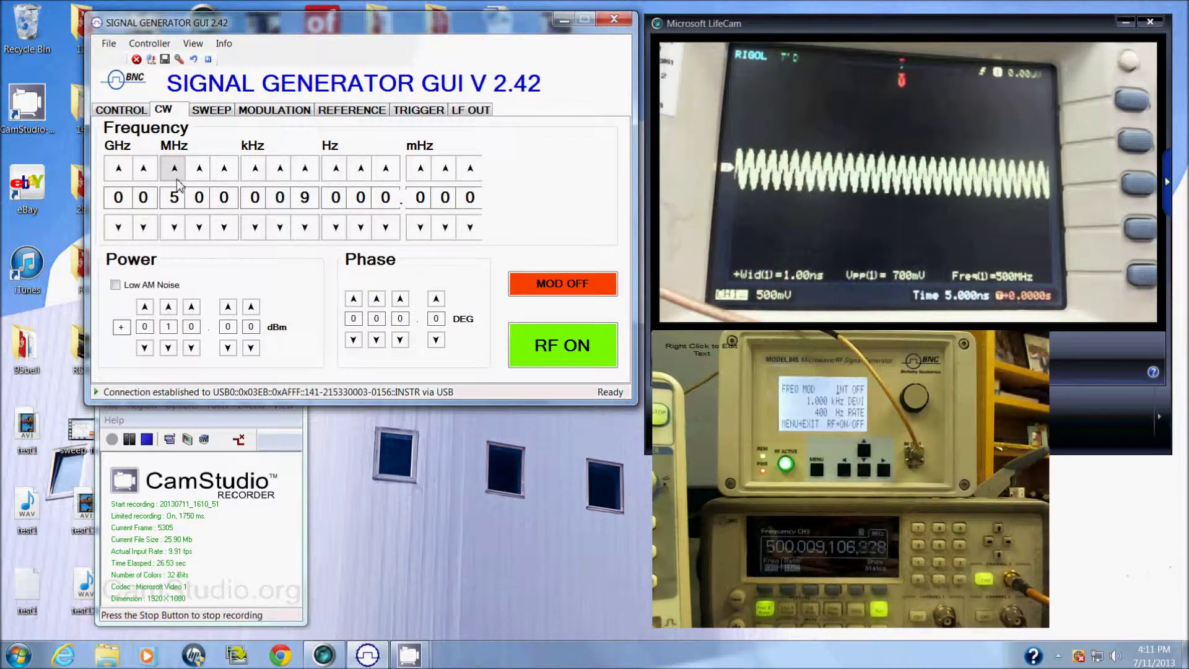
pyautogui.click(175, 228)
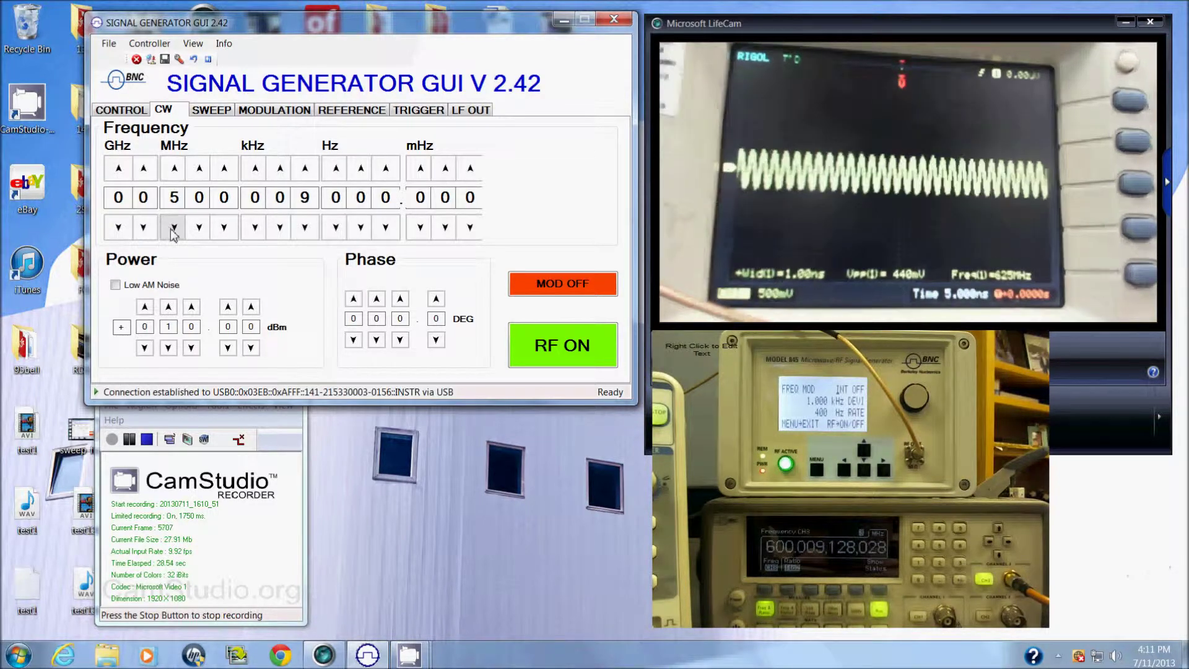
pyautogui.doubleClick(175, 228)
# - In the List Sweep's List Editor, enter point 1: 300e6 Hz, 0 dBm, 1 s dwell, 0 delay
pyautogui.click(211, 110)
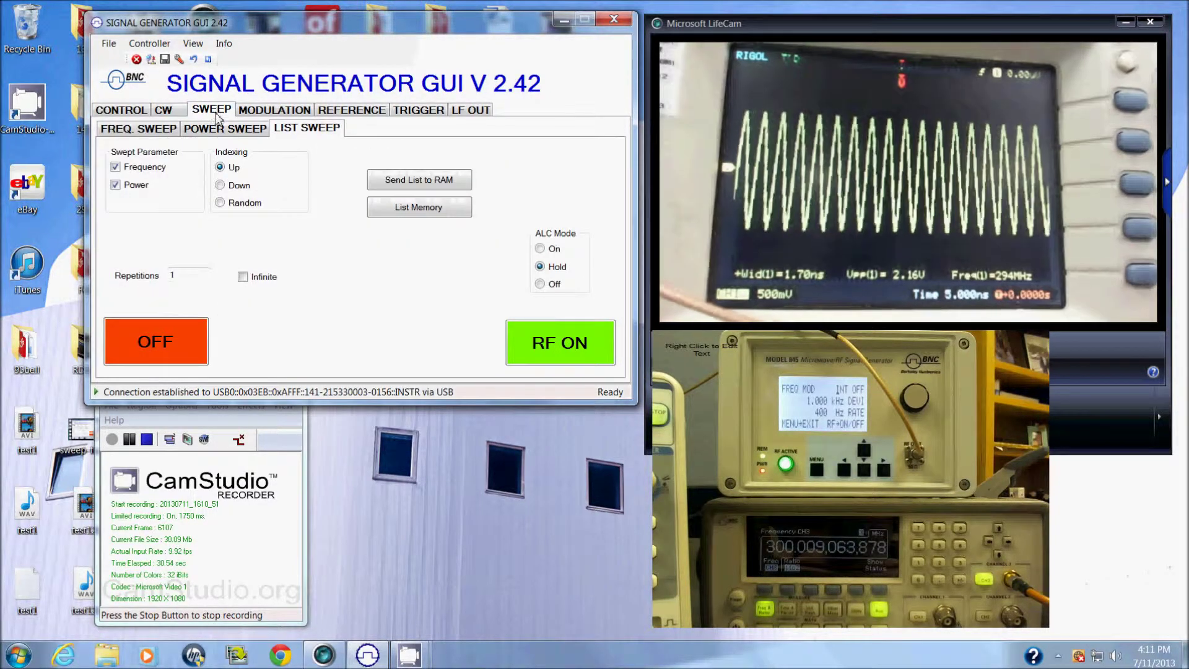
pyautogui.click(411, 207)
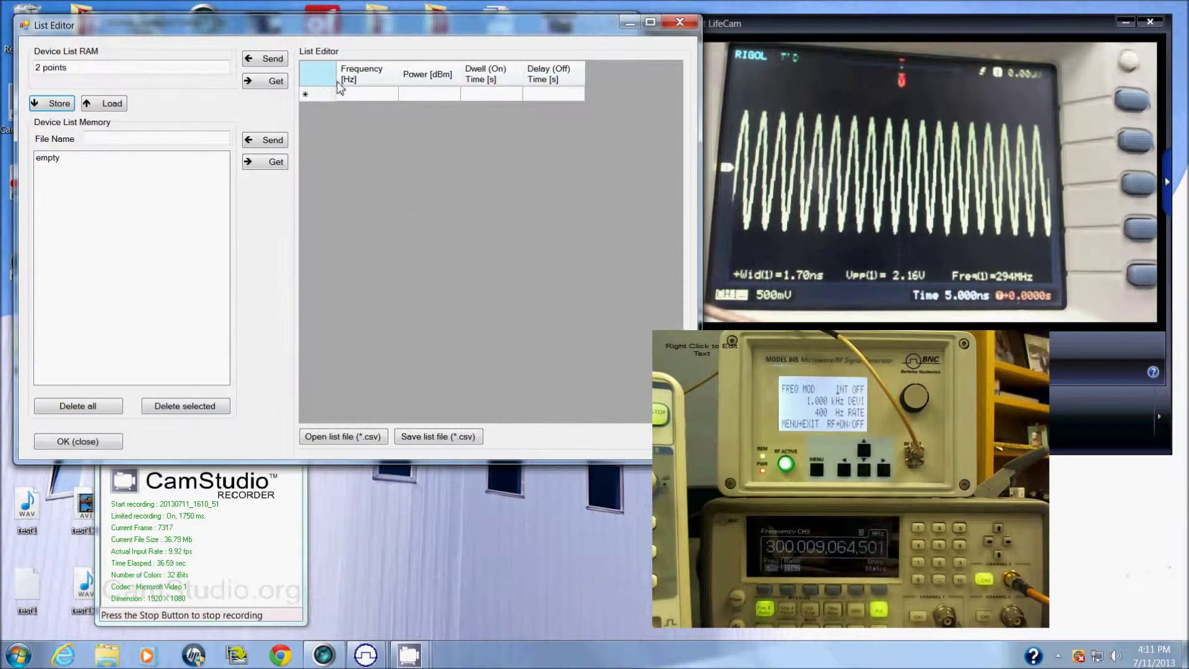
pyautogui.click(364, 94)
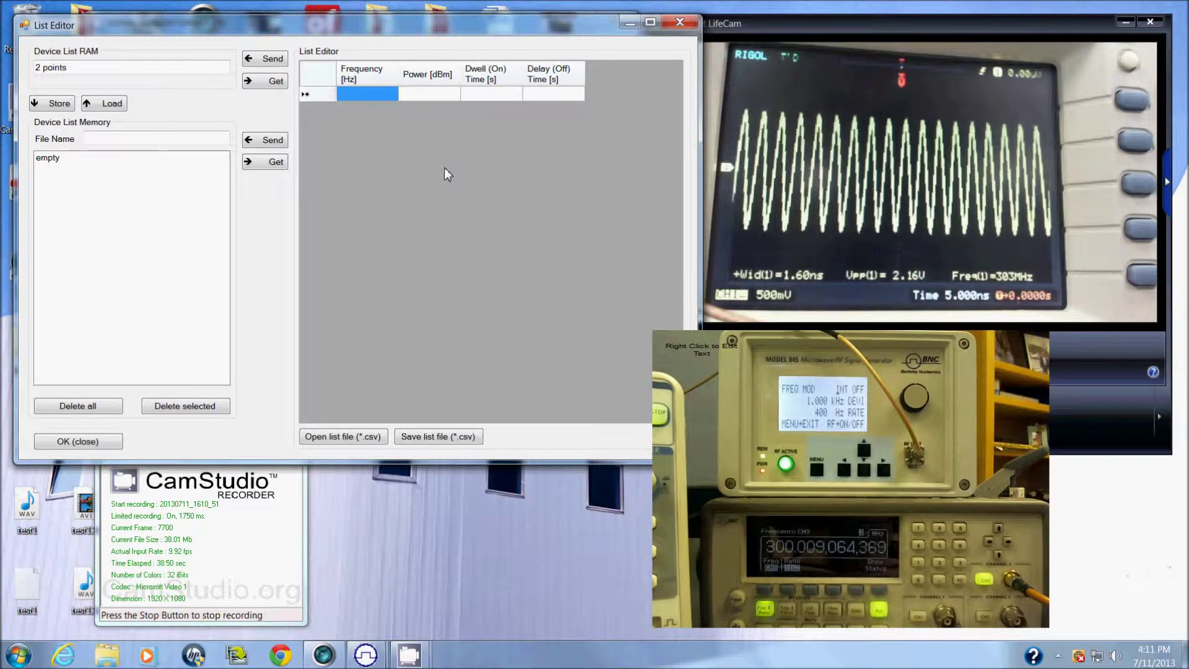
pyautogui.write('300e6')
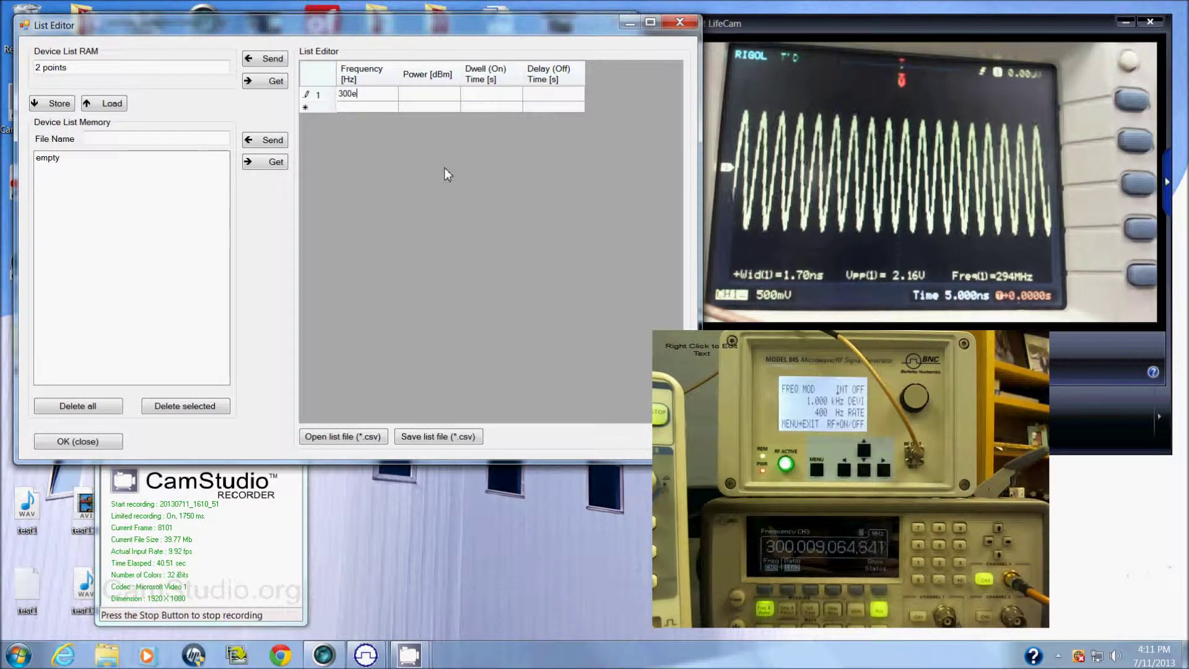
pyautogui.press('Tab')
pyautogui.write('0')
pyautogui.press('Tab')
pyautogui.write('1')
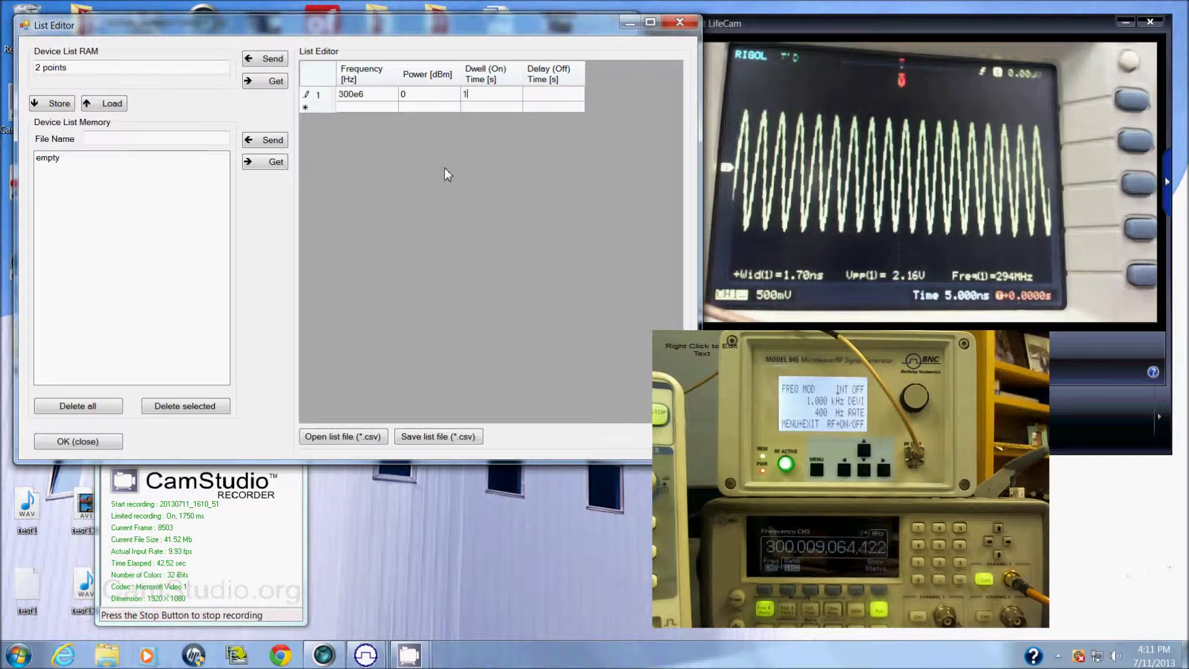
pyautogui.press('Tab')
pyautogui.write('0')
pyautogui.press('Tab')
# - Add point 2: 400e6 Hz, 10 dBm, 1 s dwell, 0 delay, then close the editor
pyautogui.write('40')
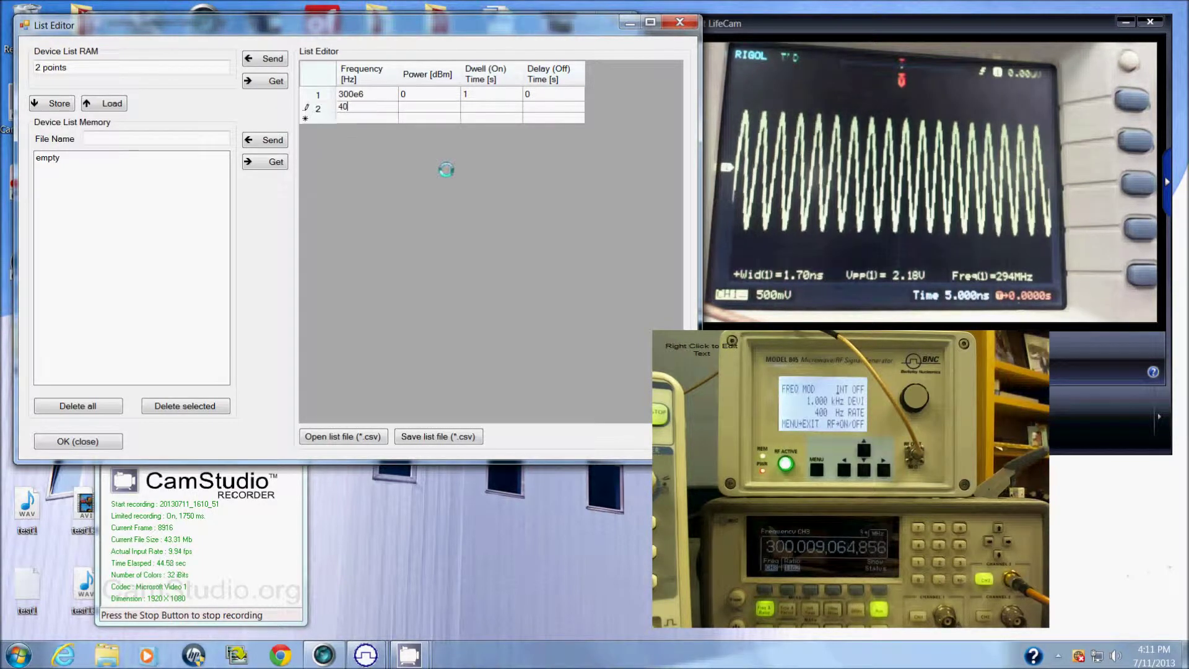
pyautogui.write('0e6')
pyautogui.press('Tab')
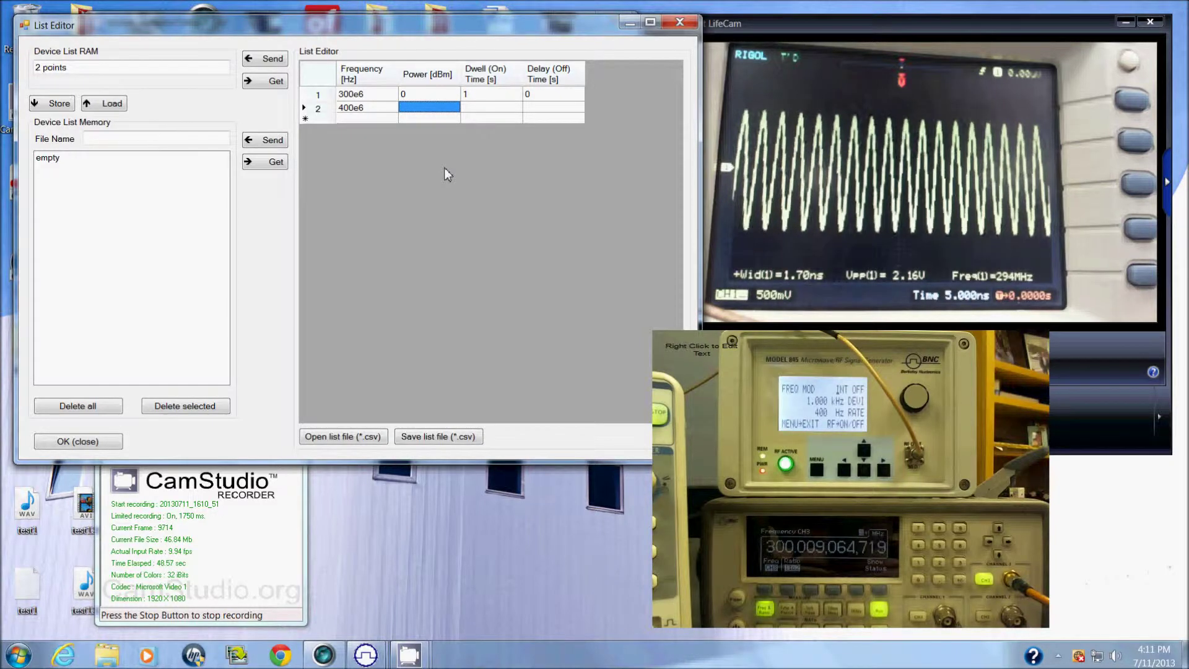
pyautogui.write('10')
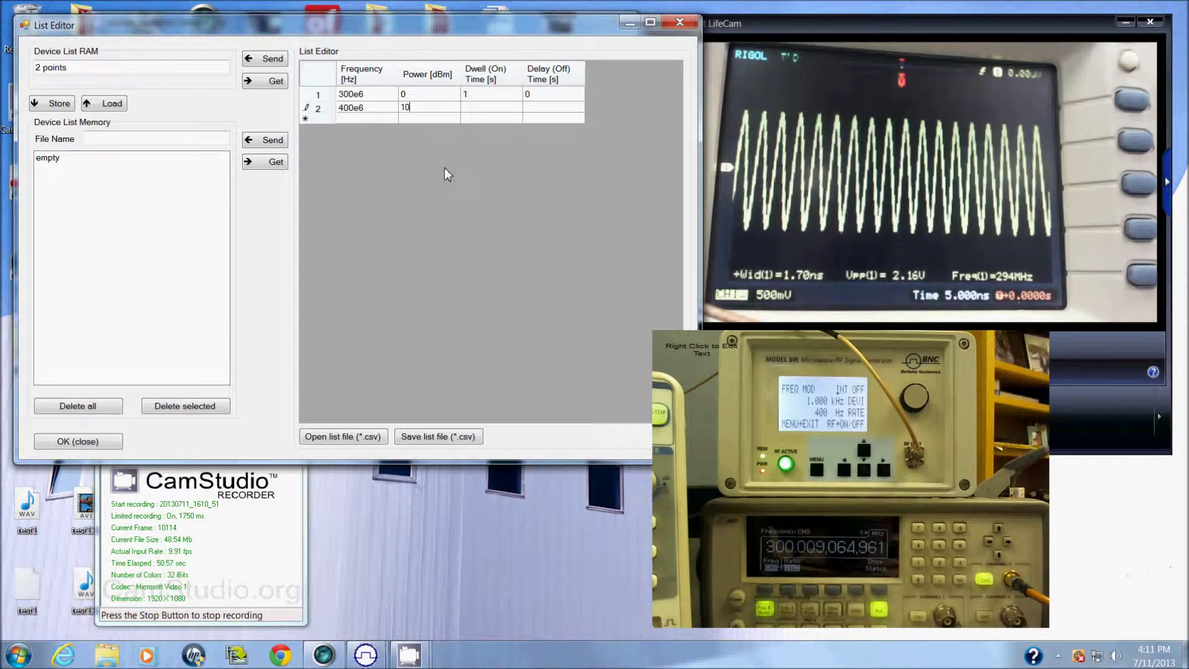
pyautogui.press('Tab')
pyautogui.write('0')
pyautogui.press('BackSpace')
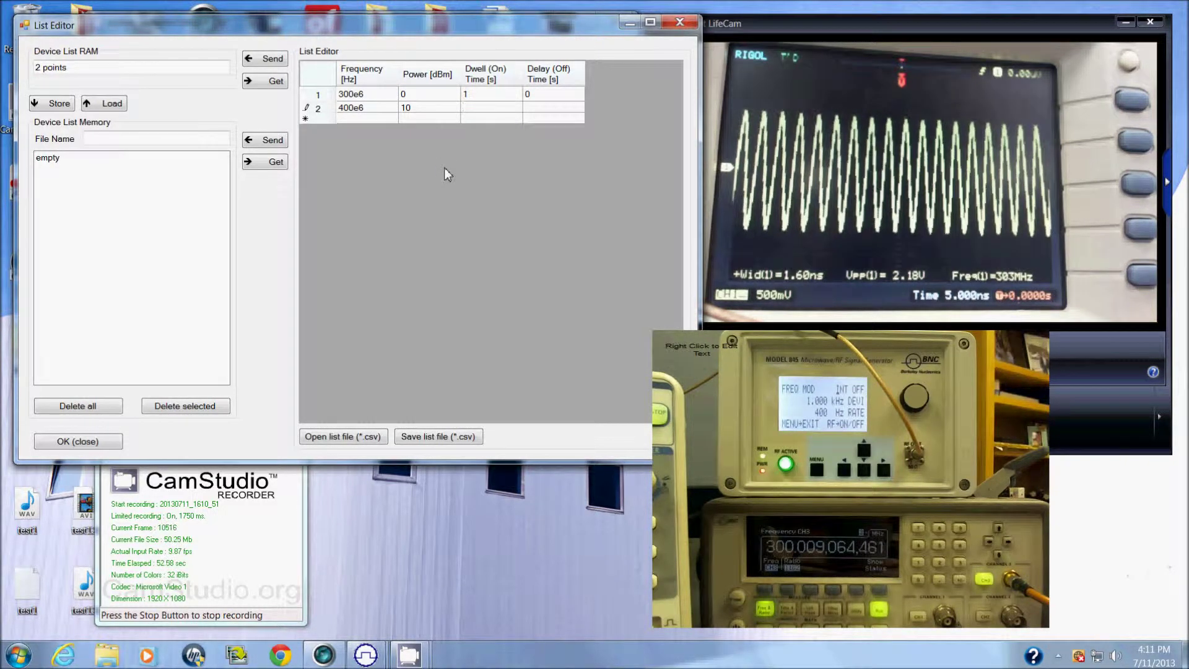
pyautogui.write('1')
pyautogui.press('Tab')
pyautogui.write('0')
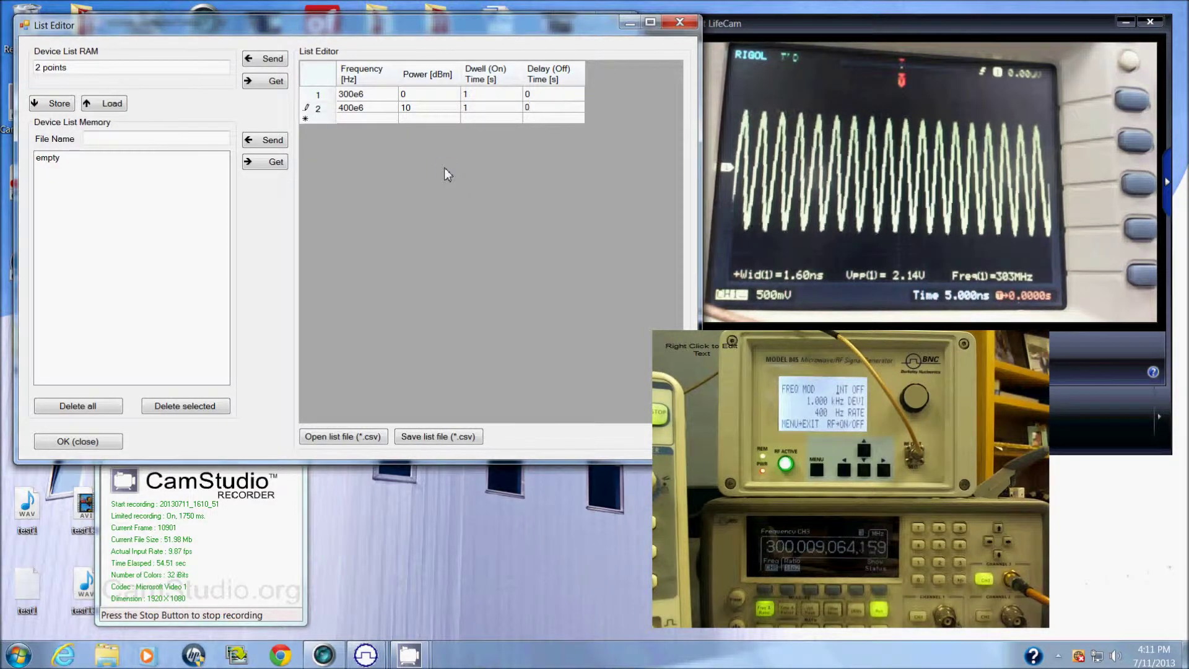
pyautogui.click(265, 58)
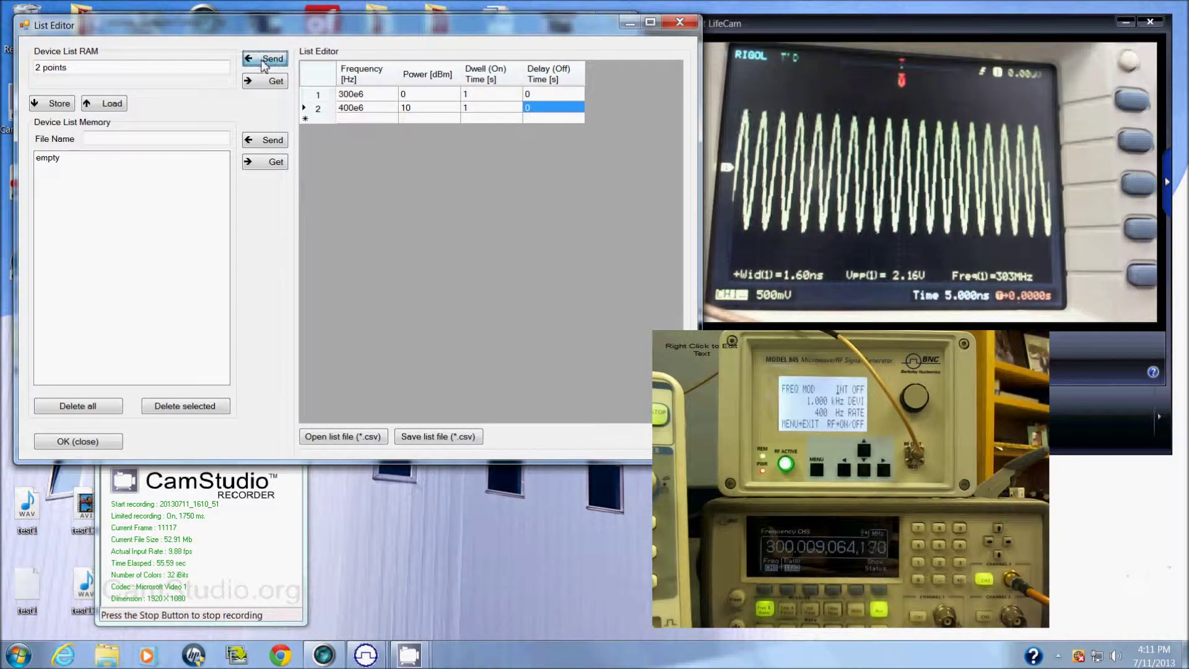
pyautogui.click(79, 442)
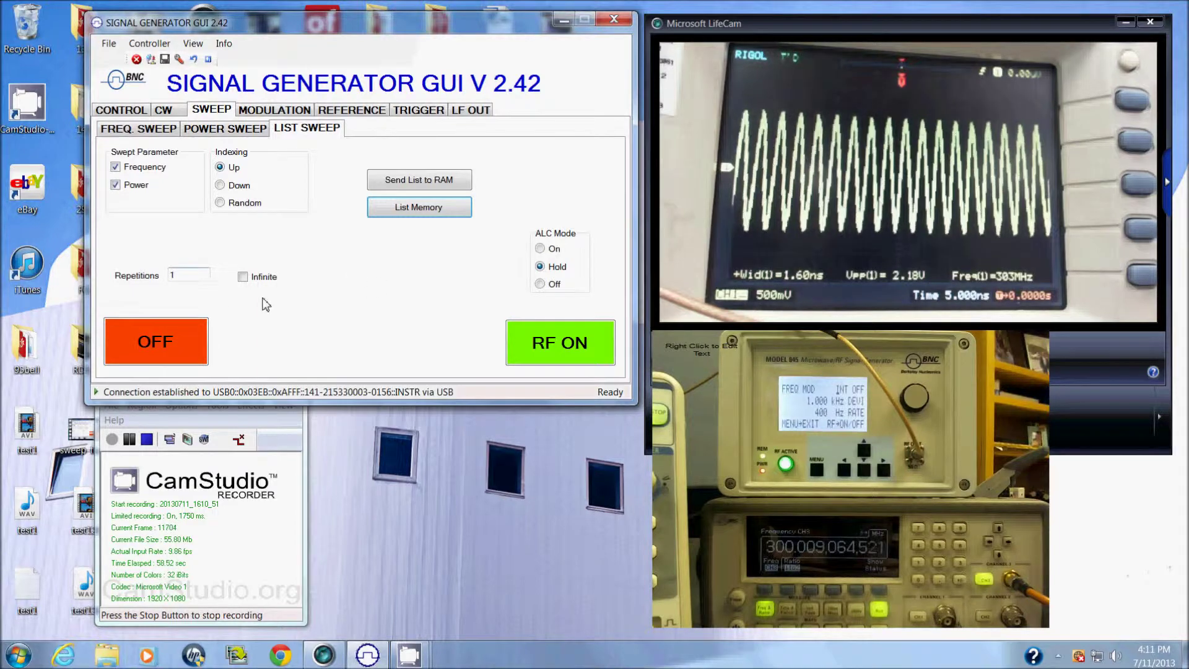
# - Set list sweep Repetitions to Infinite and switch the sweep ON
pyautogui.click(182, 341)
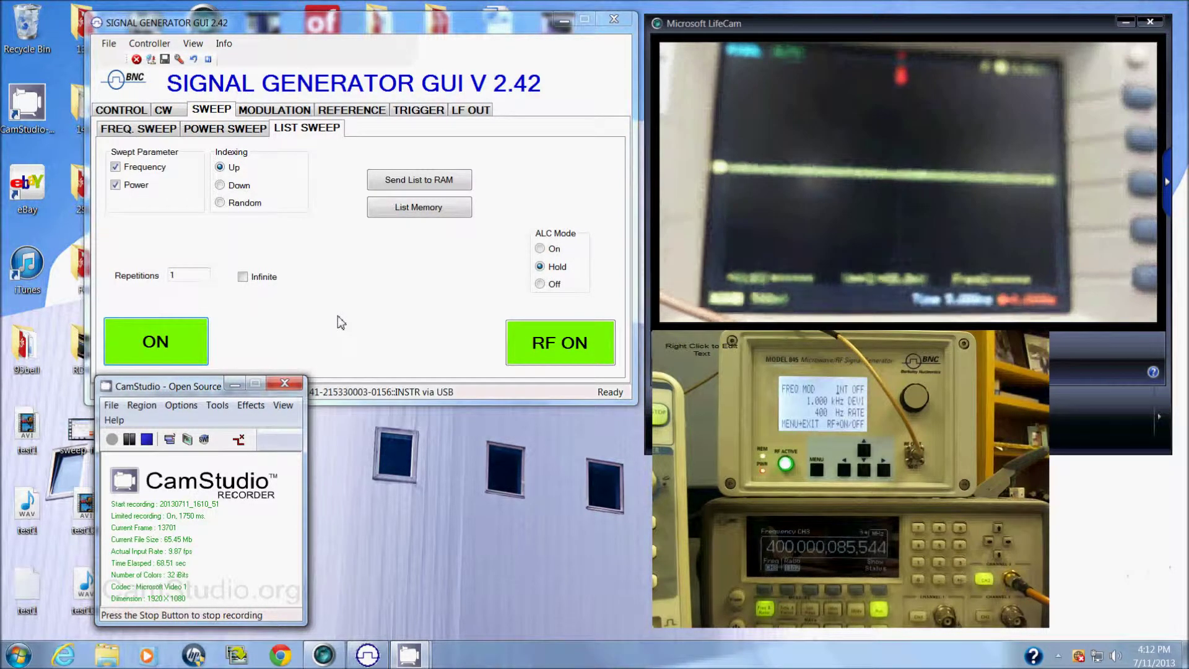
pyautogui.click(242, 277)
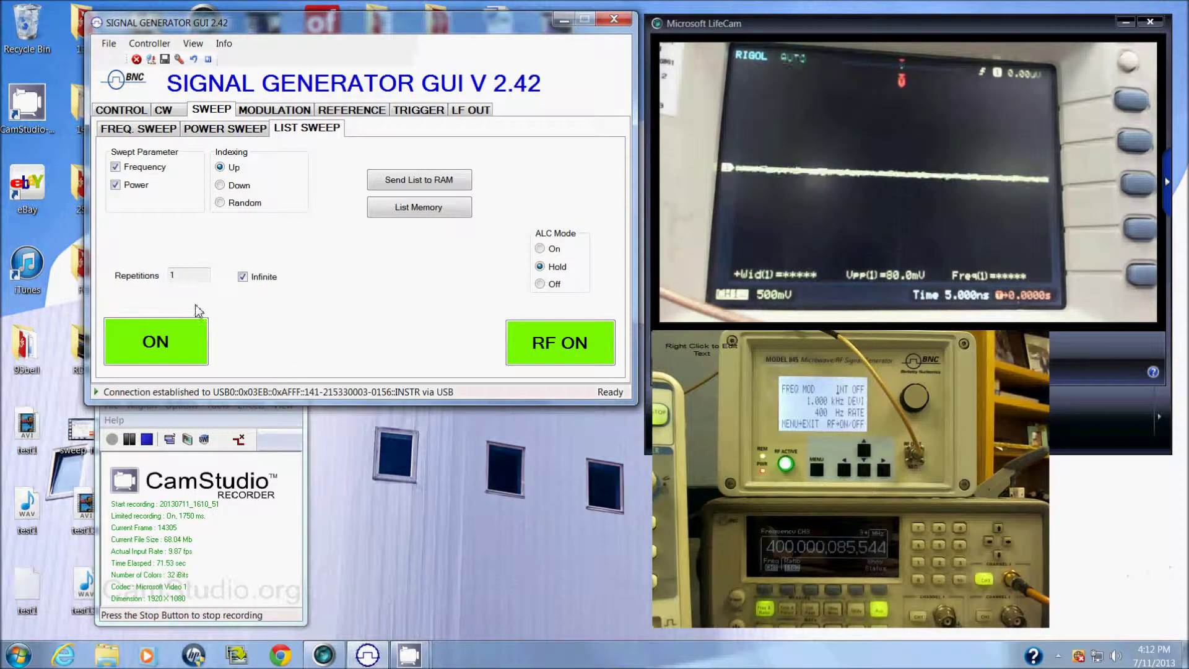
pyautogui.click(163, 342)
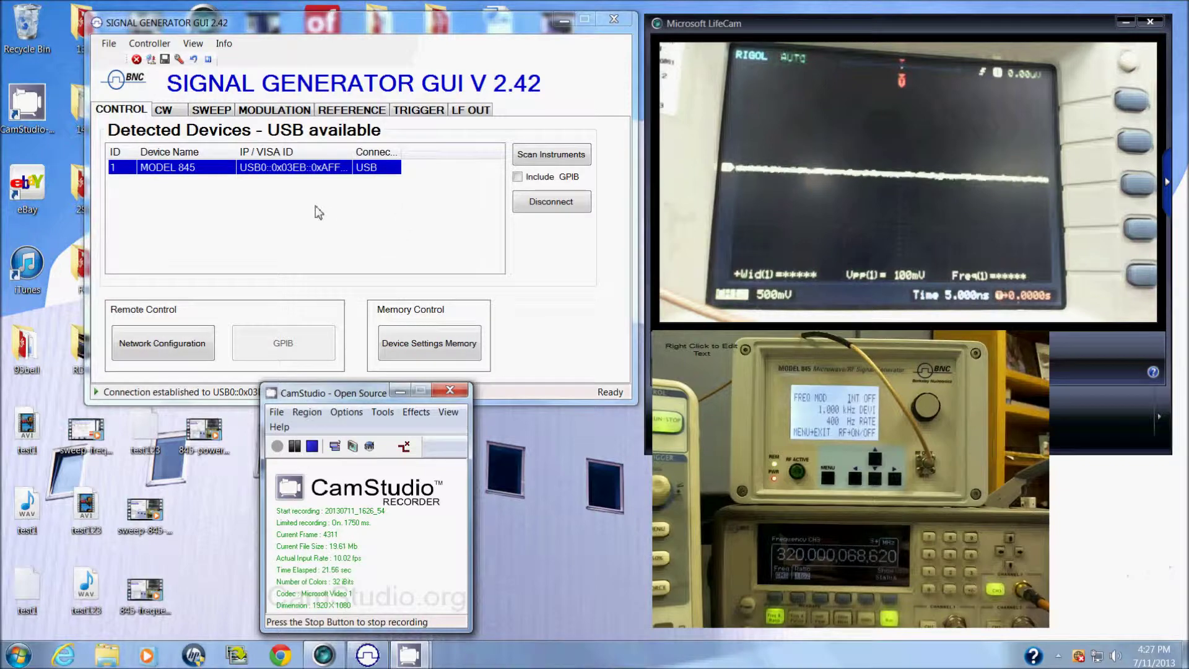
# - Switch the RF output on from the CW tab and show the LIST SWEEP page
pyautogui.click(165, 110)
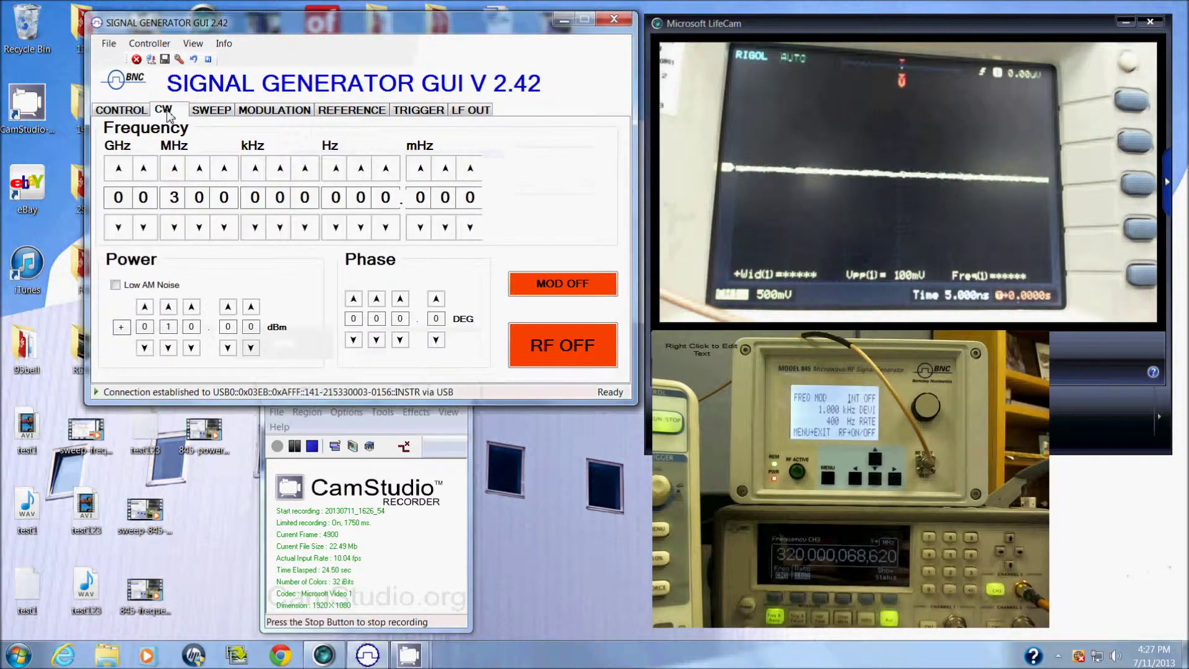
pyautogui.click(533, 356)
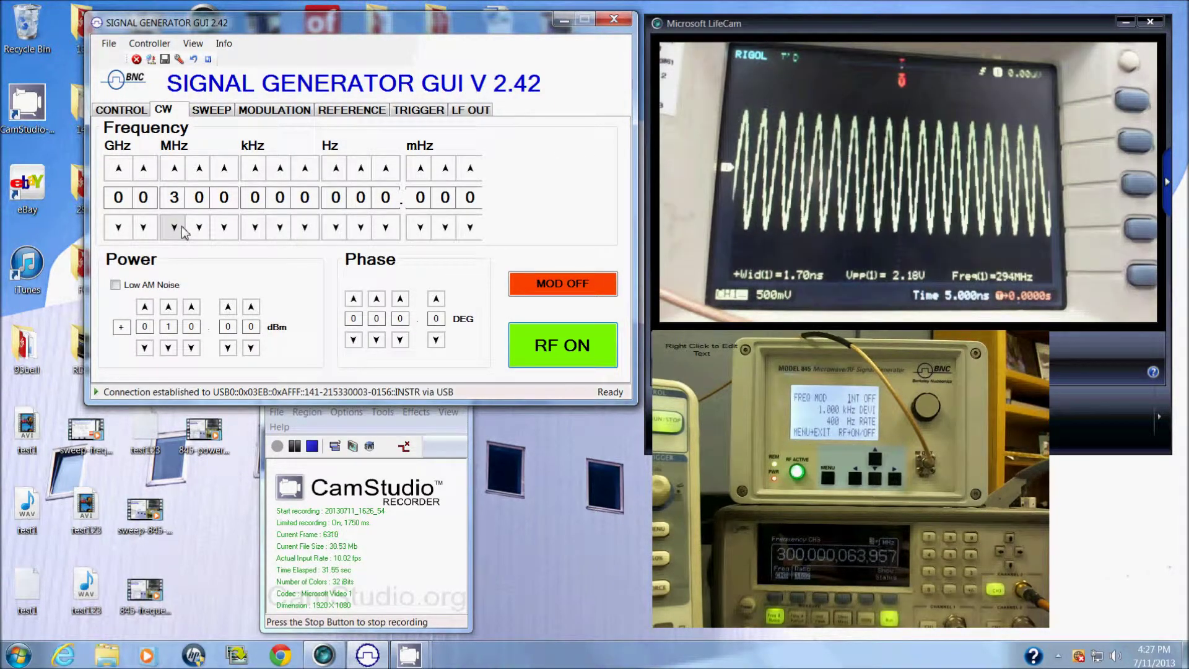
pyautogui.click(219, 112)
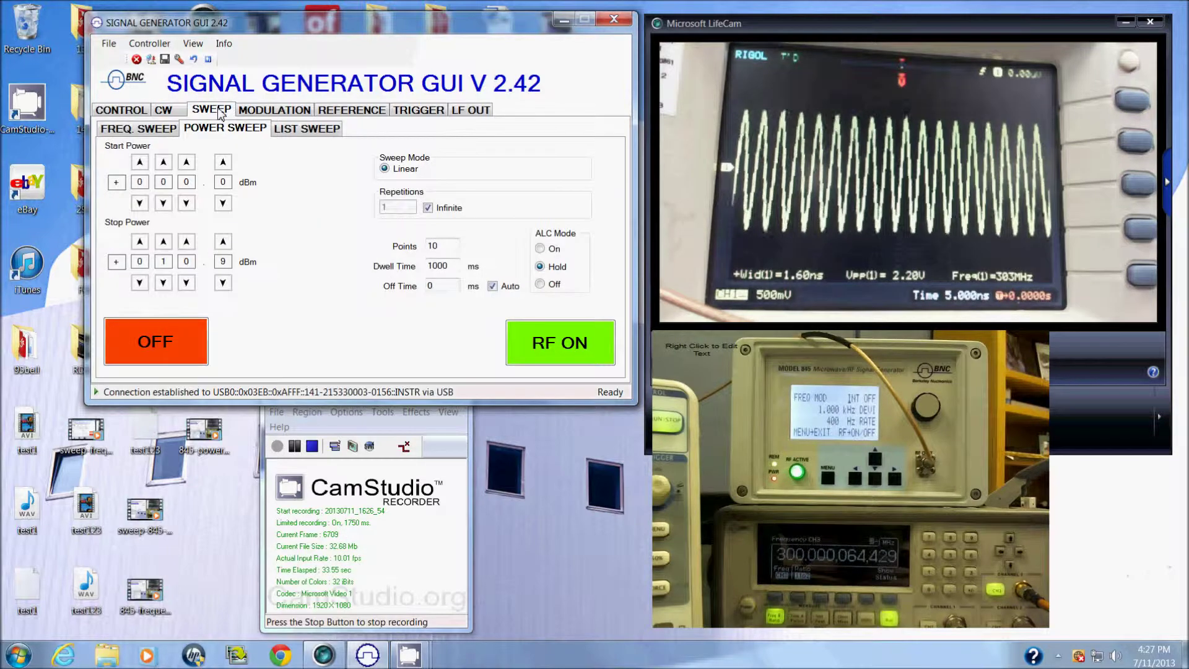
pyautogui.click(309, 129)
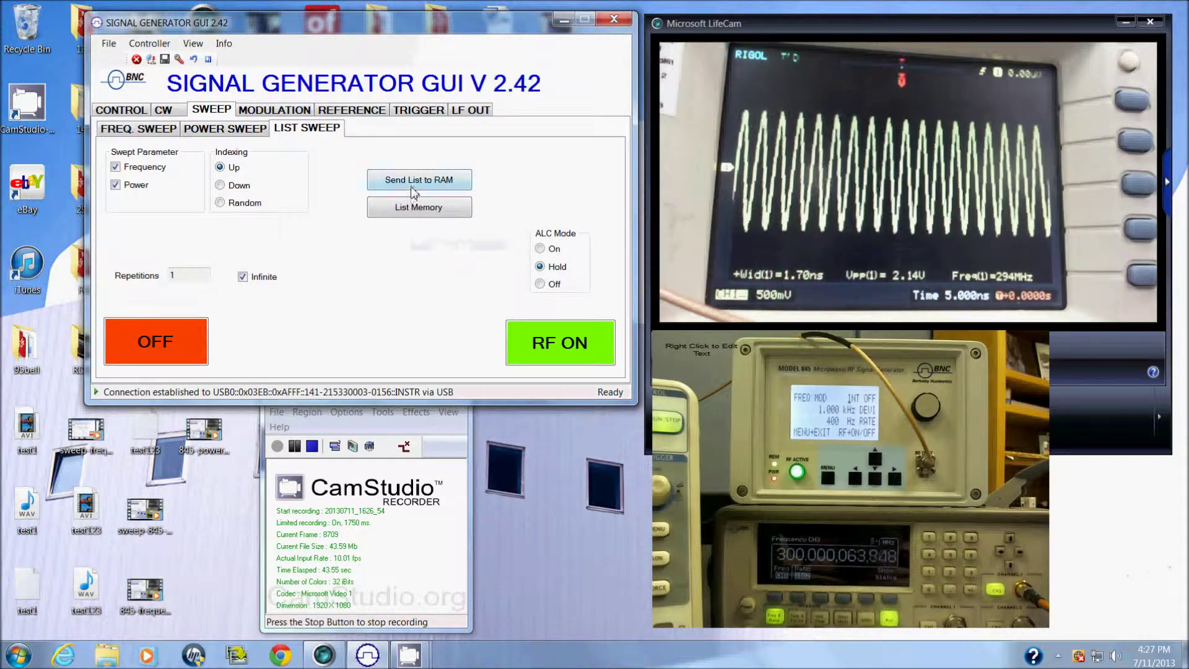
# - Add row 3 (500e6 Hz, 20 dBm, 1 s dwell, 0 delay) and send the list to the device
pyautogui.click(418, 211)
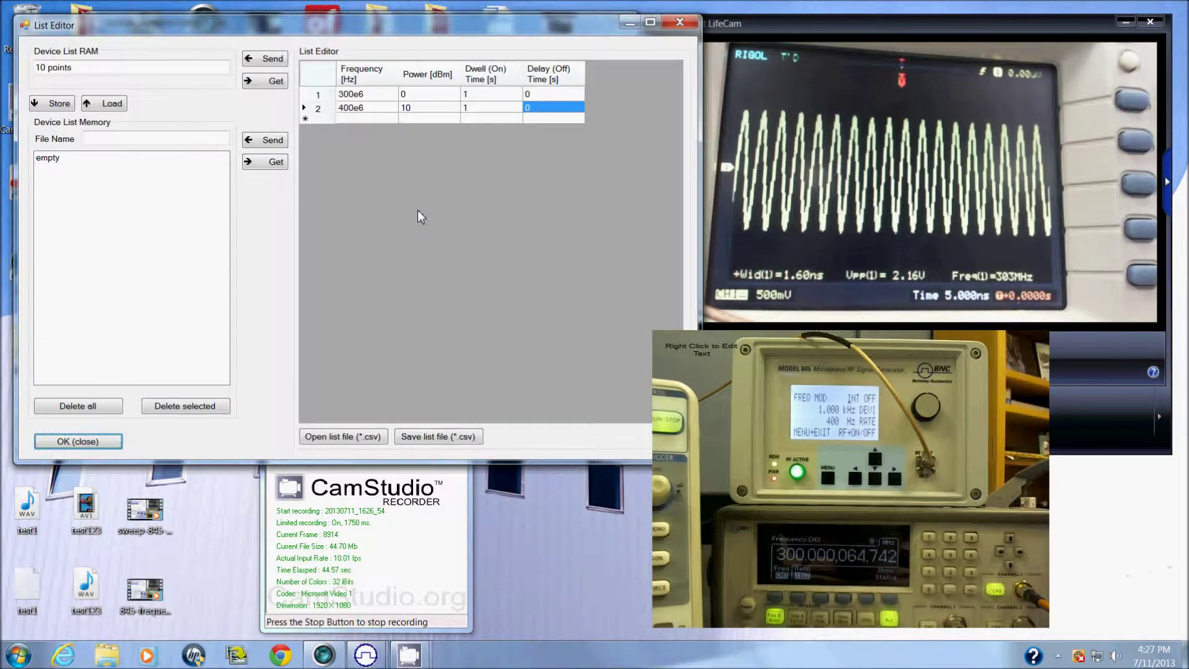
pyautogui.click(363, 118)
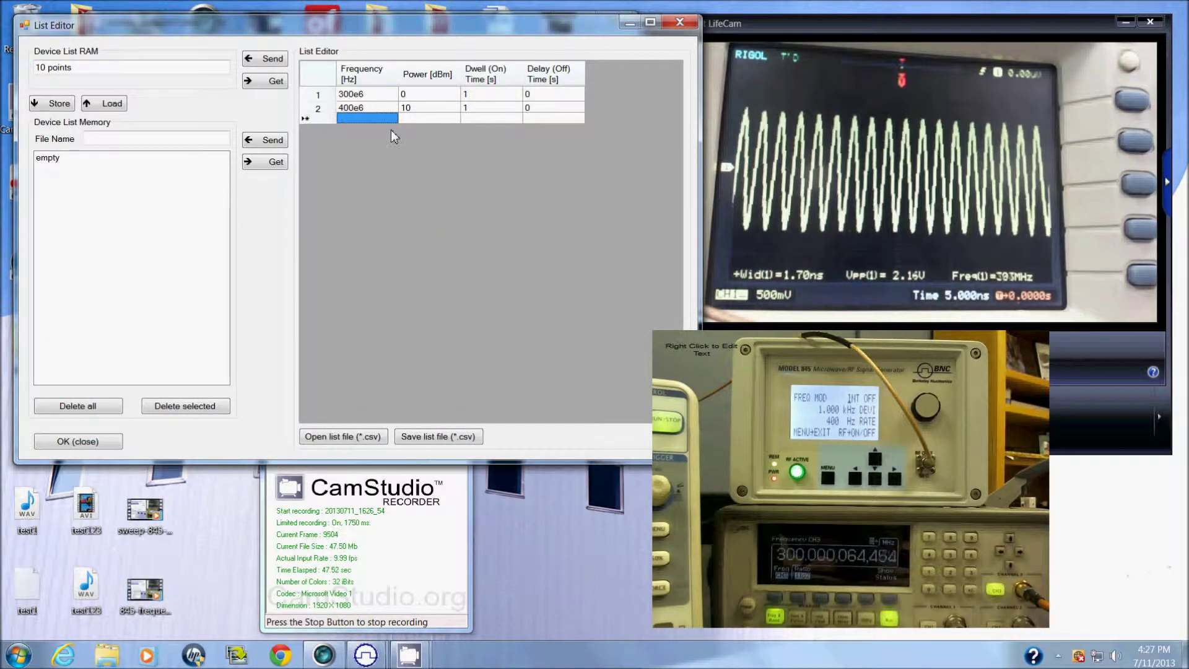
pyautogui.write('50')
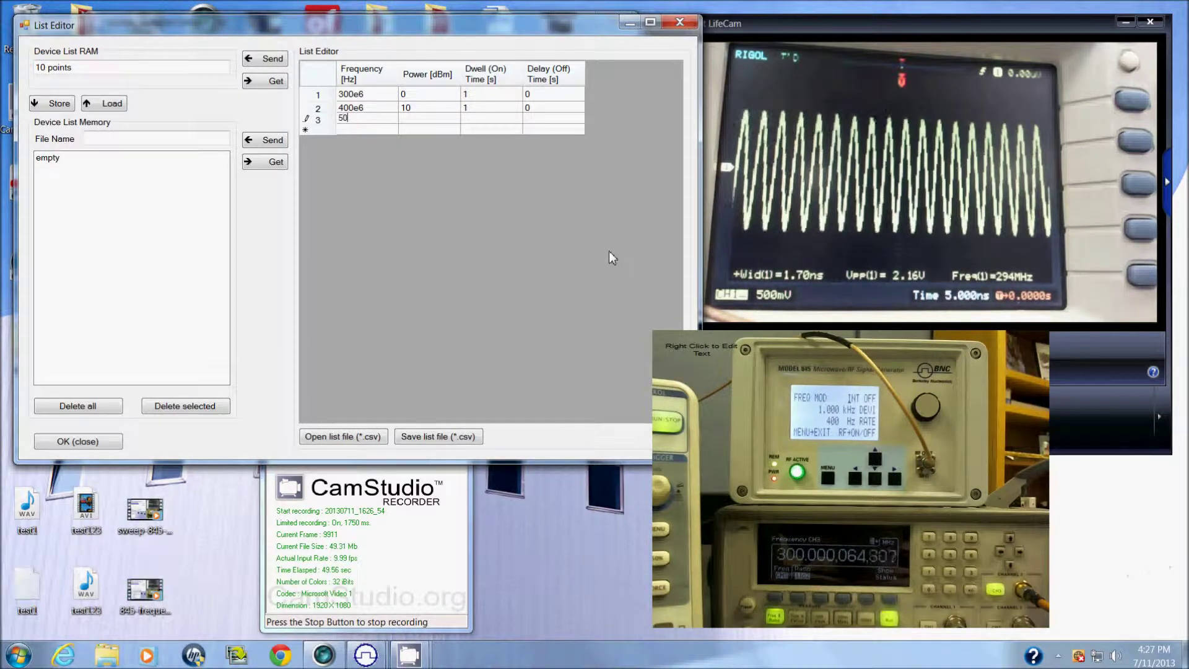
pyautogui.write('0e')
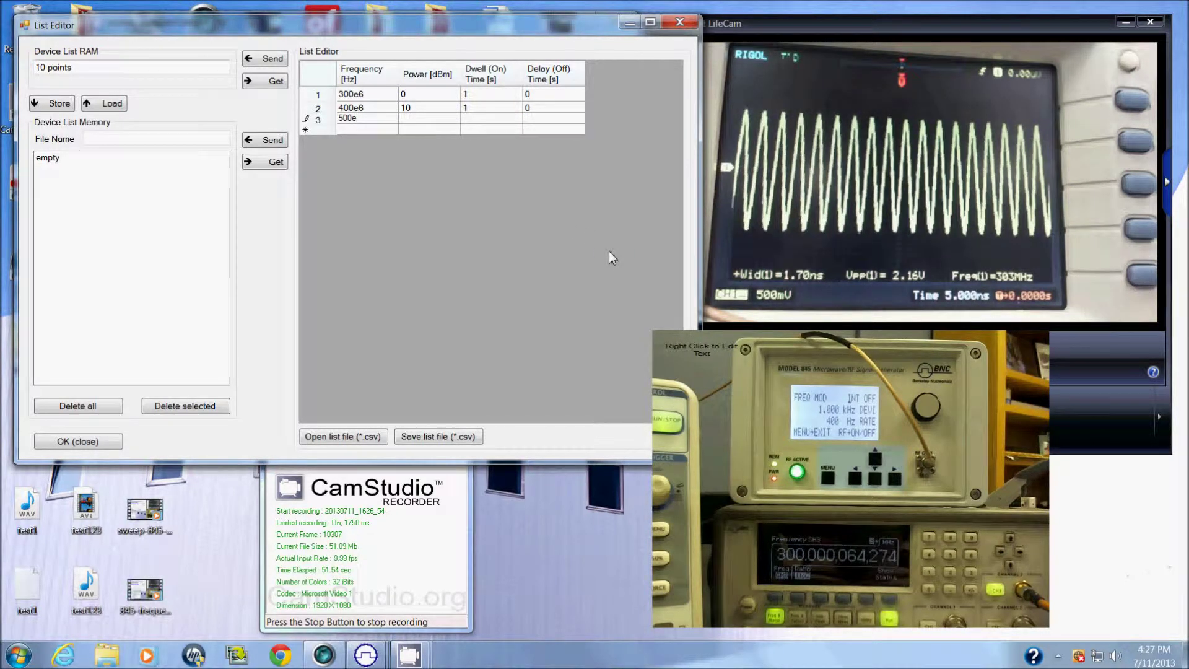
pyautogui.write('6')
pyautogui.press('Tab')
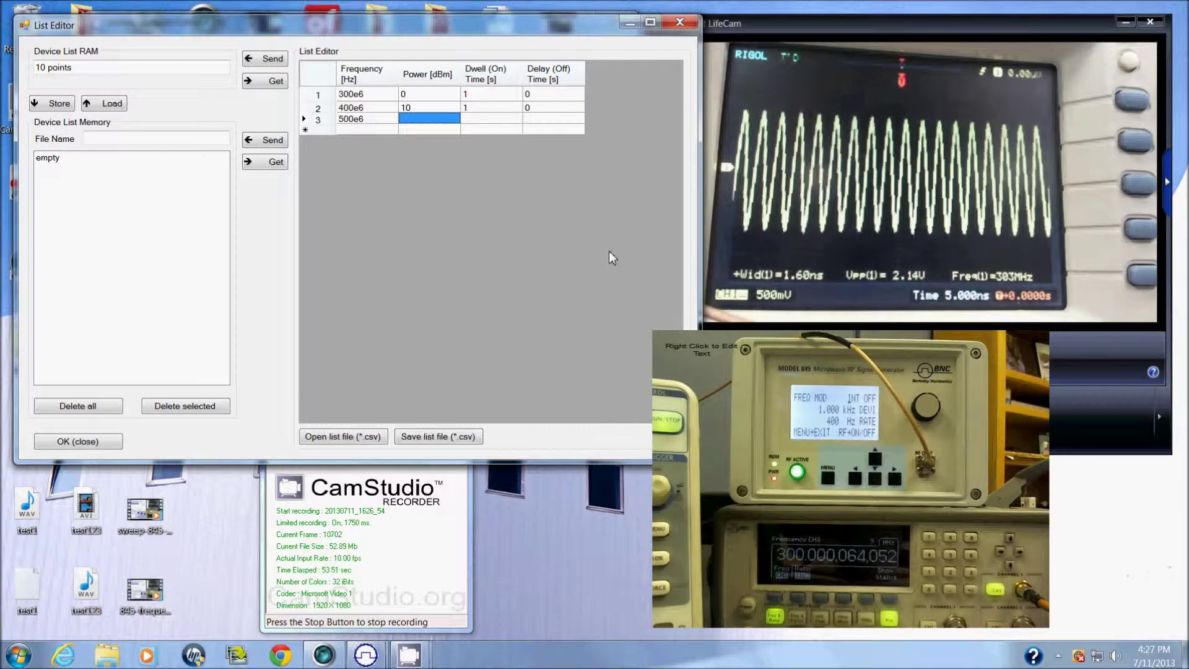
pyautogui.write('20')
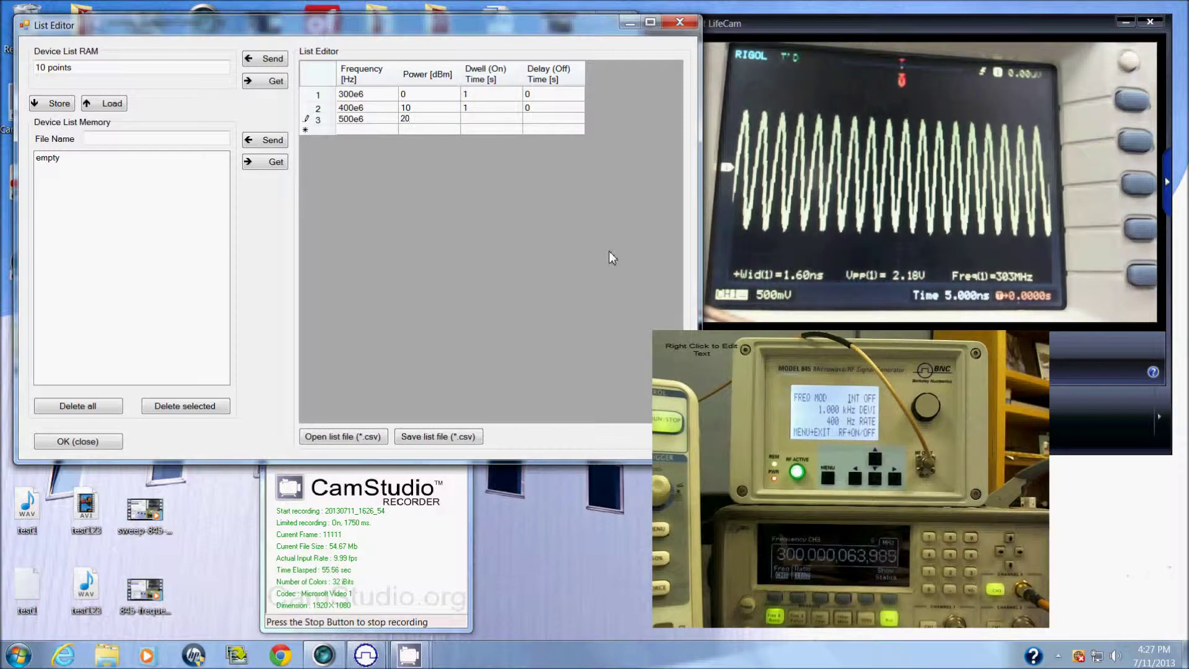
pyautogui.press('Tab')
pyautogui.write('1')
pyautogui.press('Tab')
pyautogui.write('0')
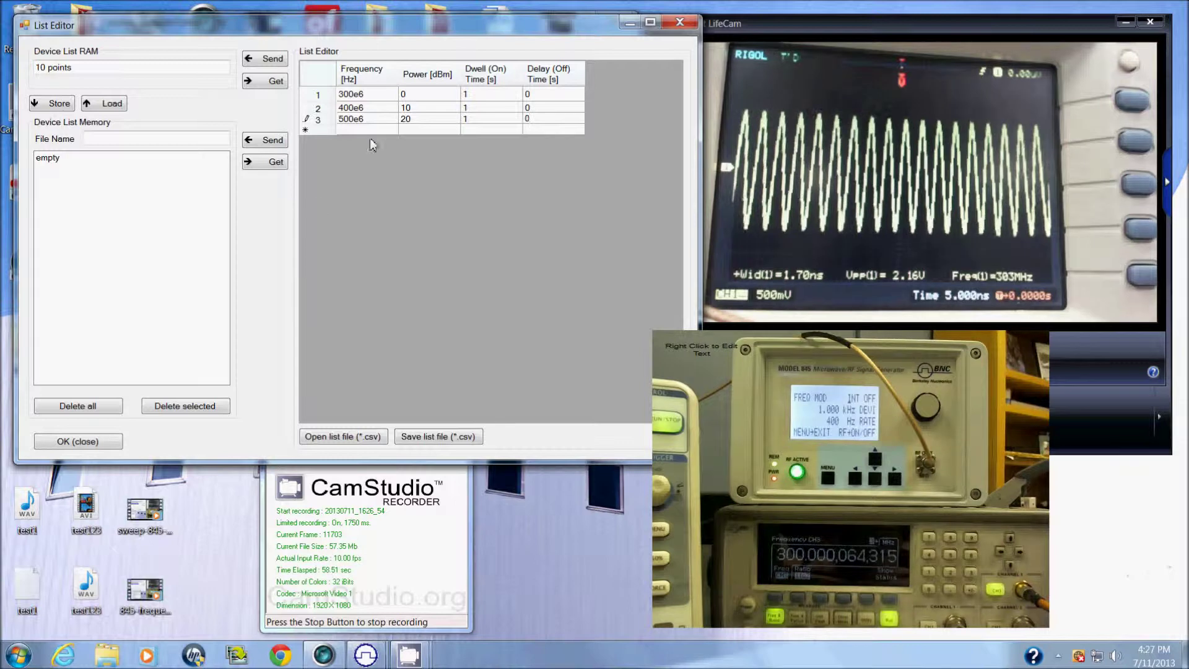
pyautogui.click(272, 61)
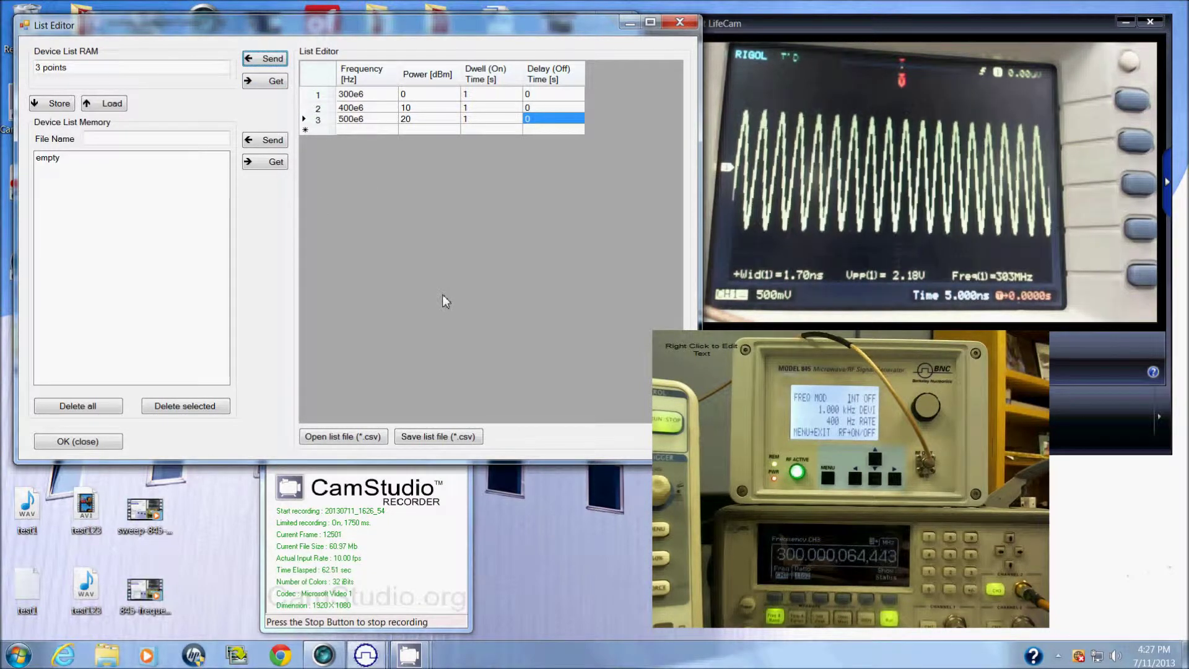
pyautogui.click(76, 445)
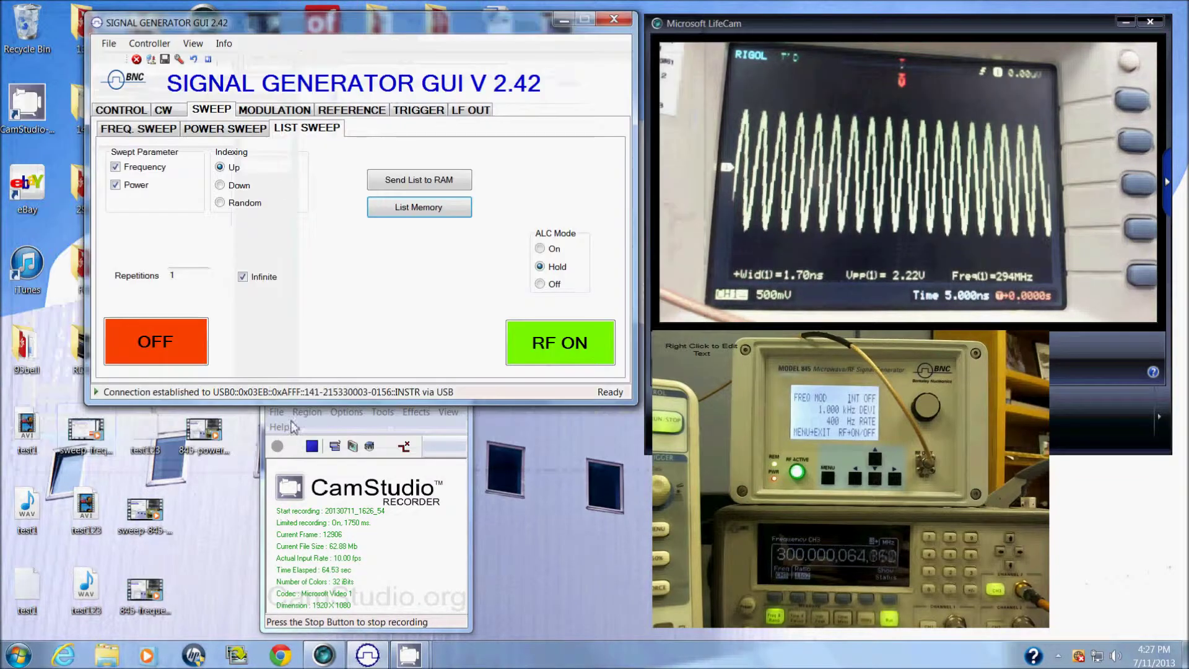
# - Run the three-point list sweep through 300, 400 and 500 MHz, then stop it
pyautogui.click(160, 347)
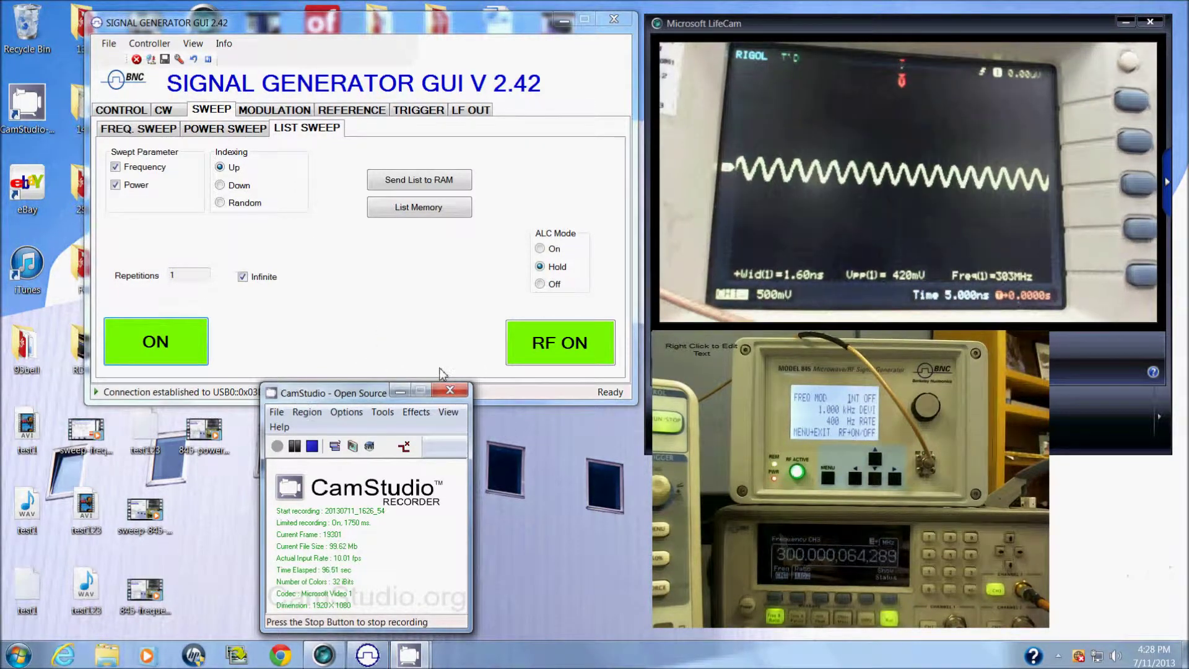
pyautogui.click(187, 343)
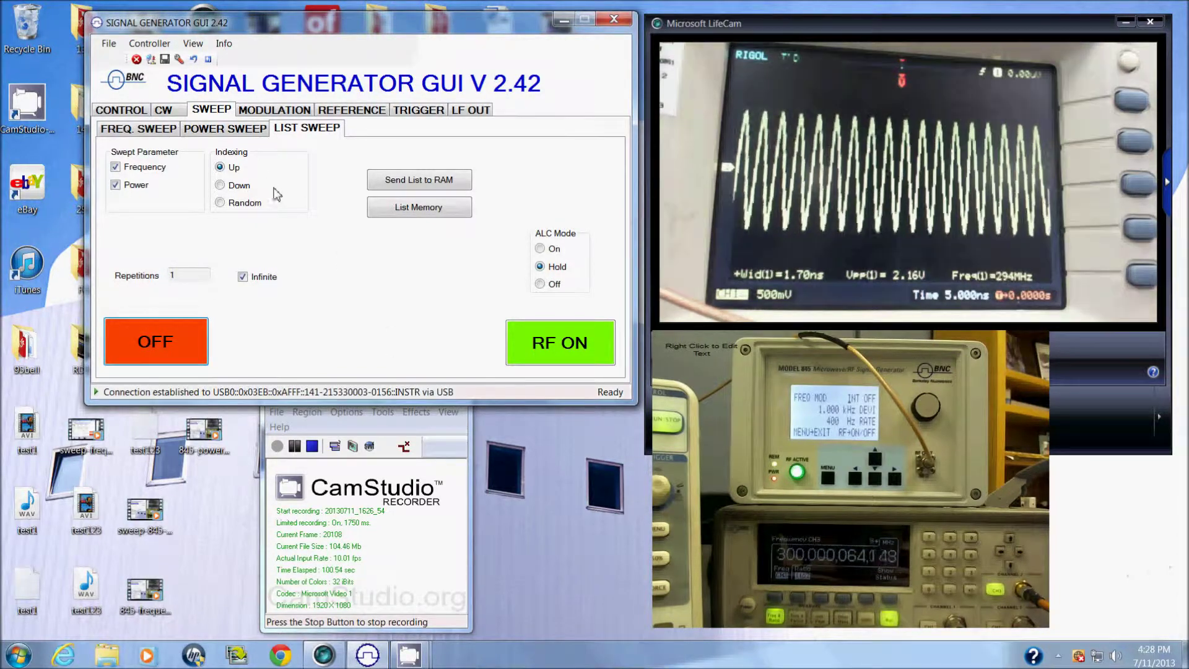
# - Switch the RF output off
pyautogui.click(559, 343)
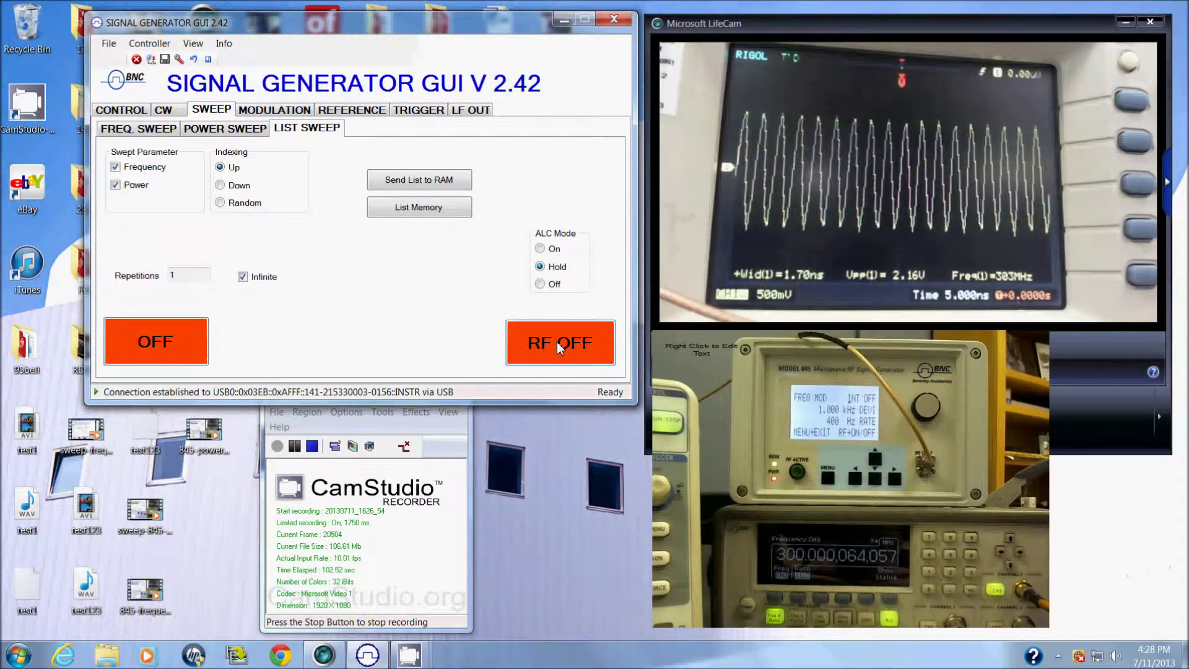